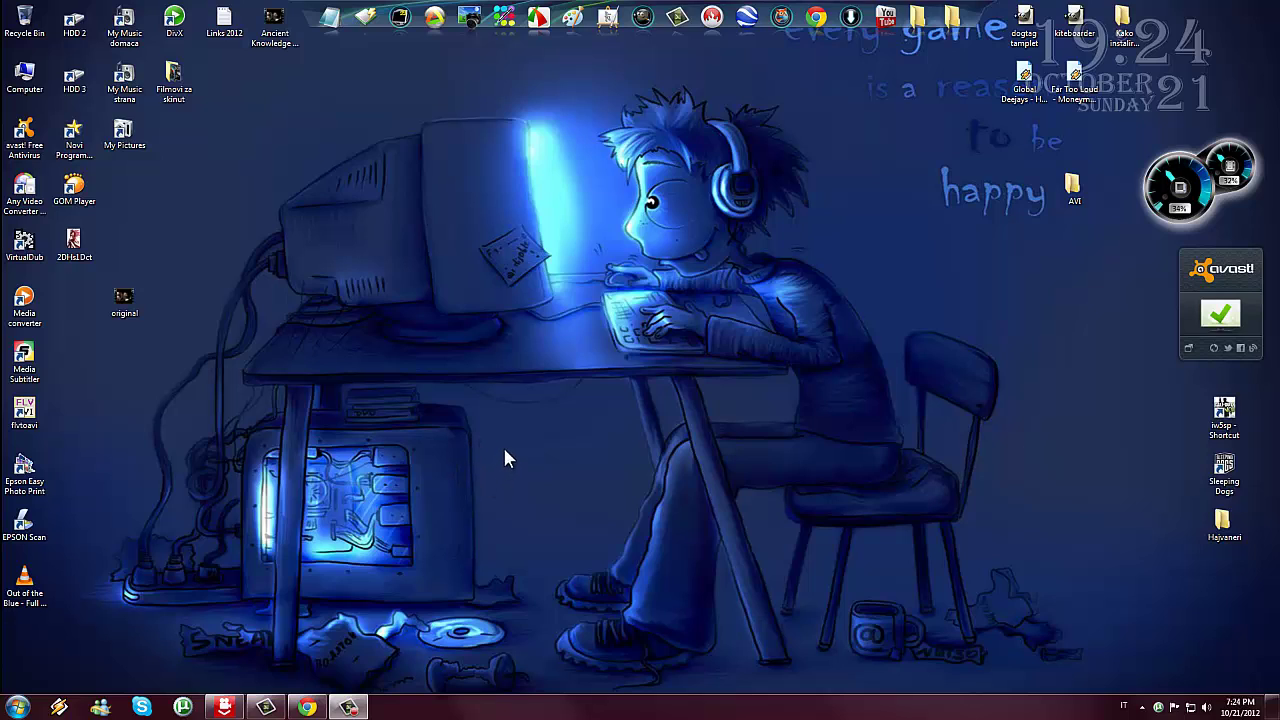
Play original.avi from the desktop at 1% volume in an enlarged player window to examine its black borders, and close the player.
double_click(126, 302)
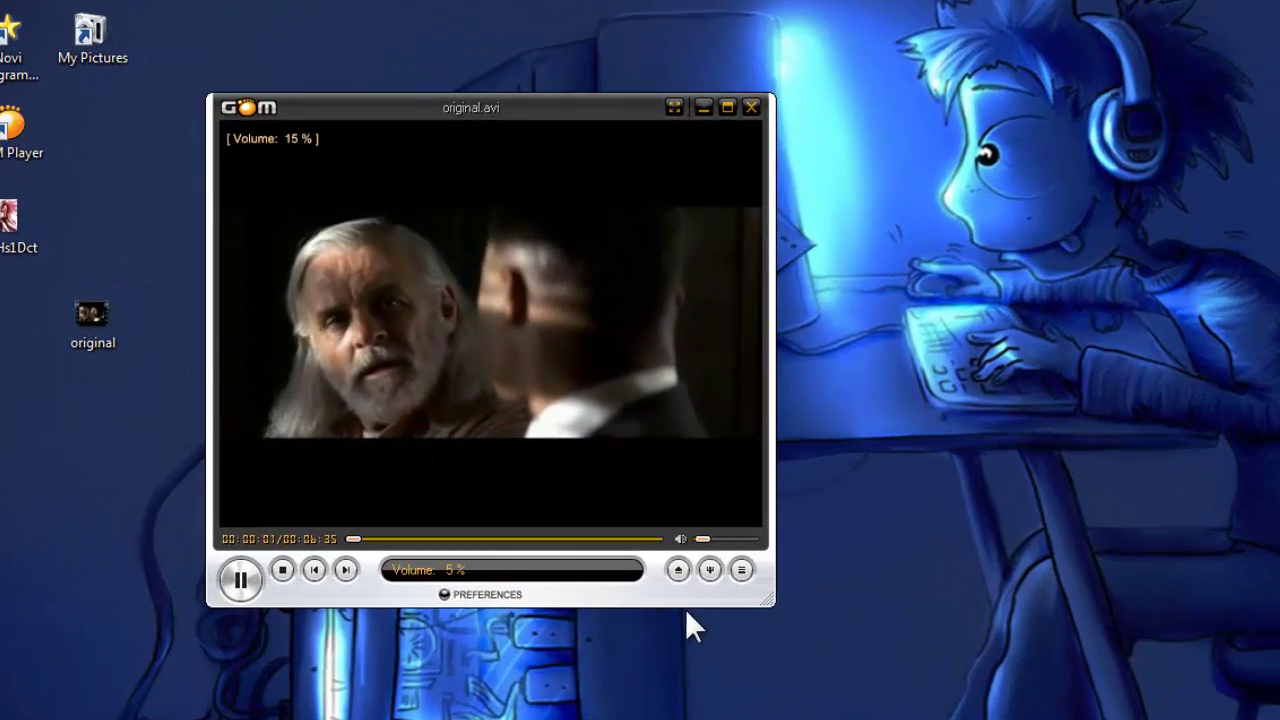
scroll(630, 179, "down", 5)
left_click_drag(620, 108, 580, 6)
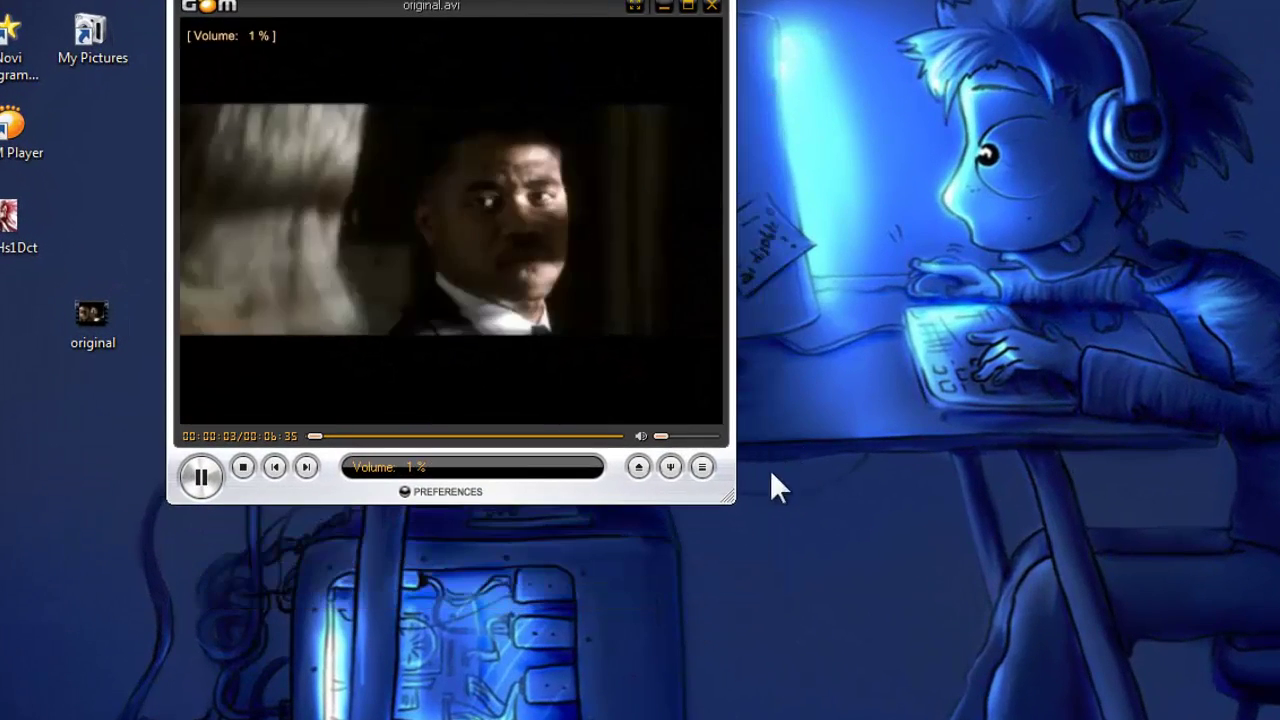
left_click_drag(738, 503, 1279, 719)
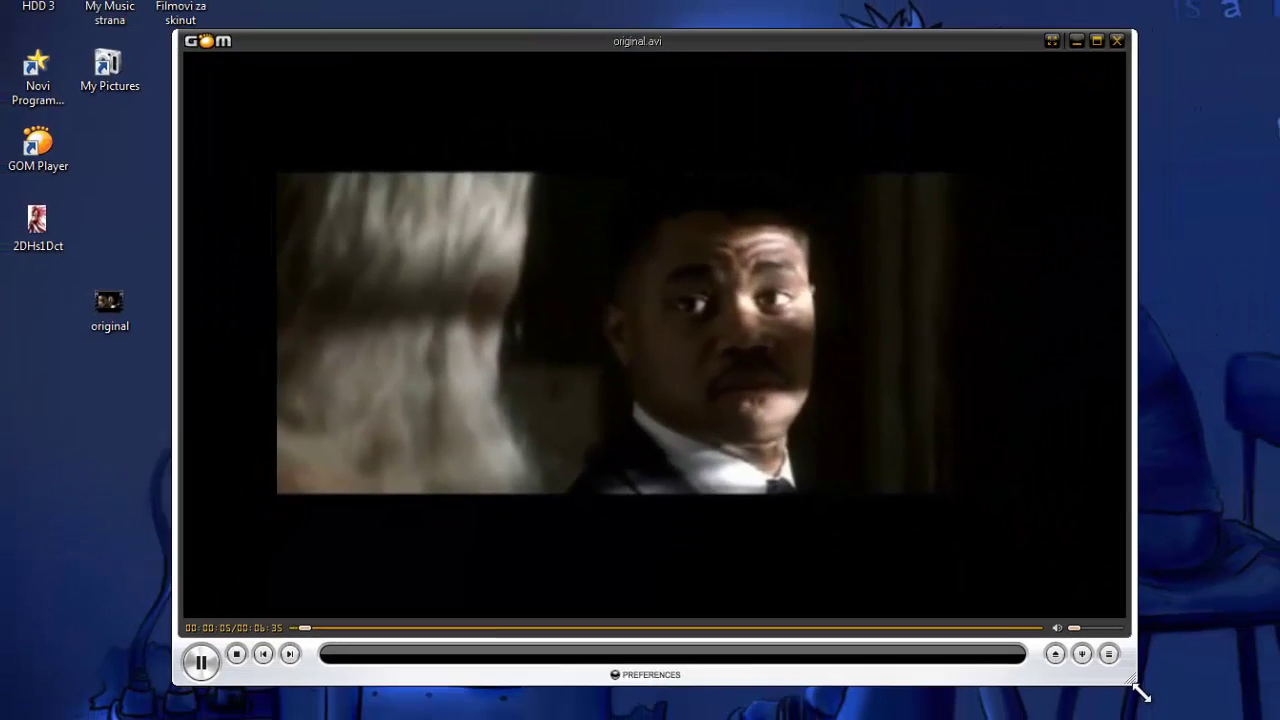
left_click_drag(1140, 692, 1134, 719)
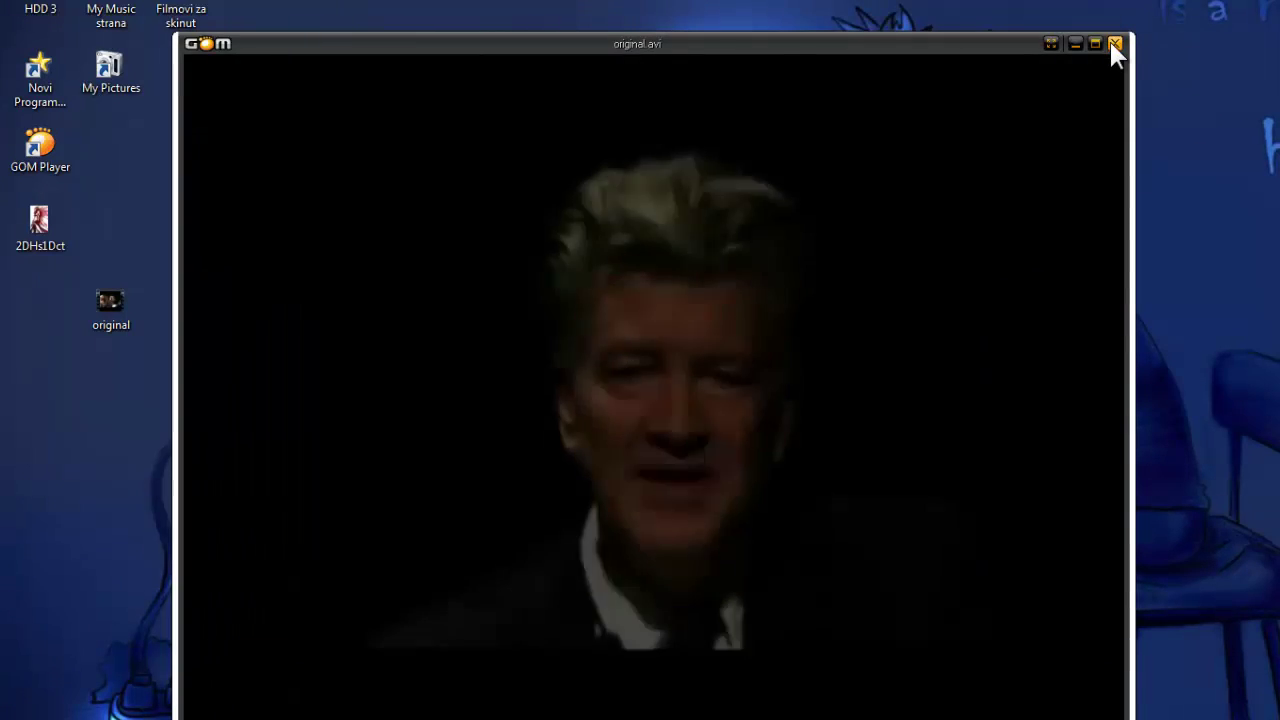
left_click(1115, 45)
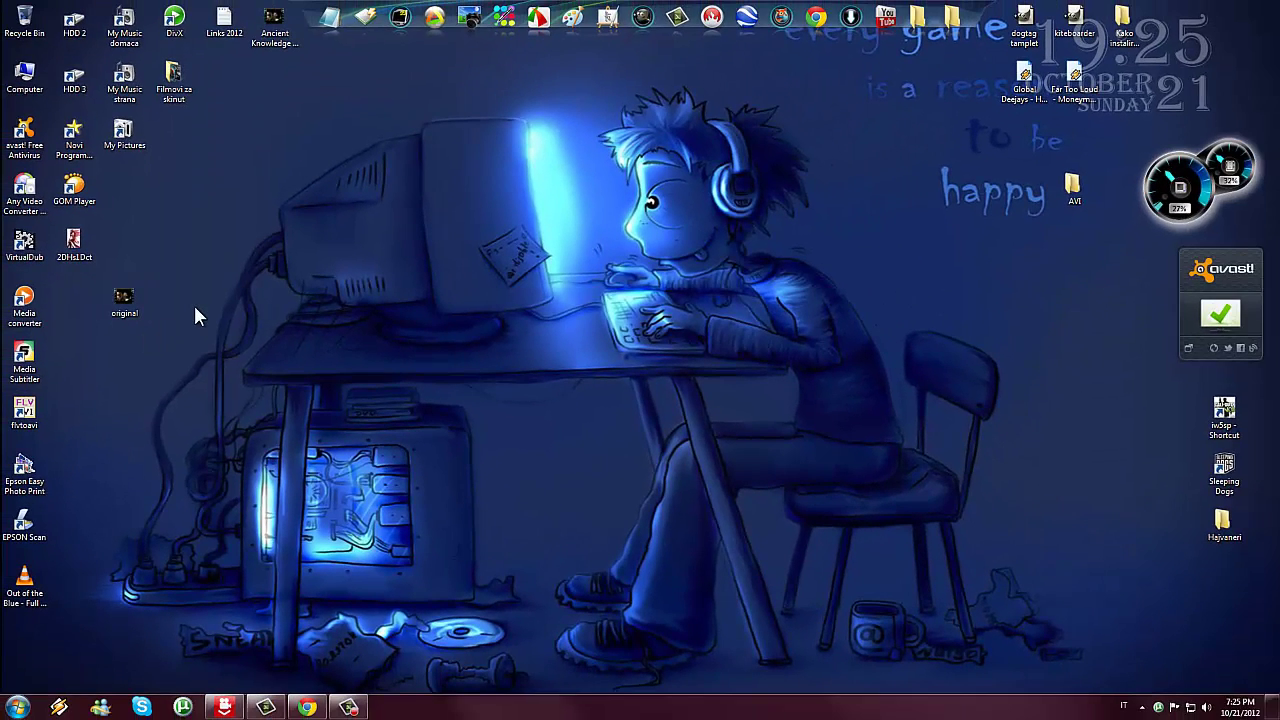
Reopen original.avi and pause it near the start to examine the frame, and close the player.
double_click(118, 300)
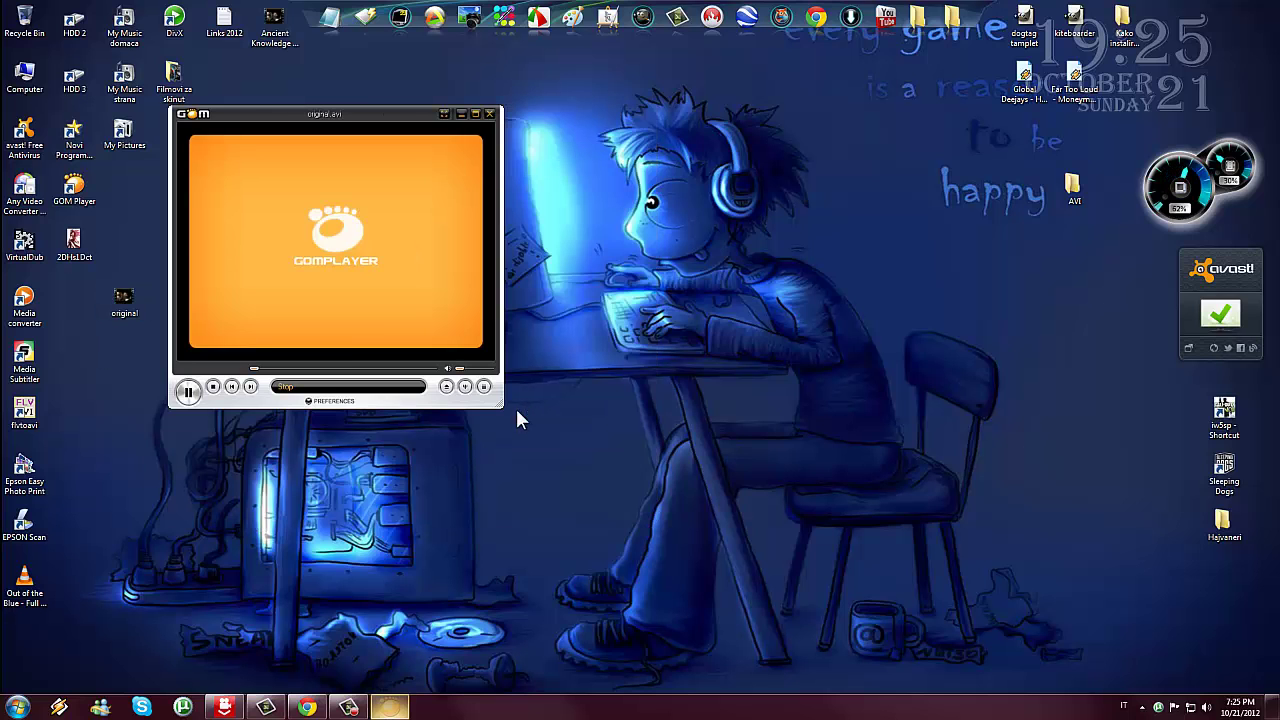
left_click(187, 391)
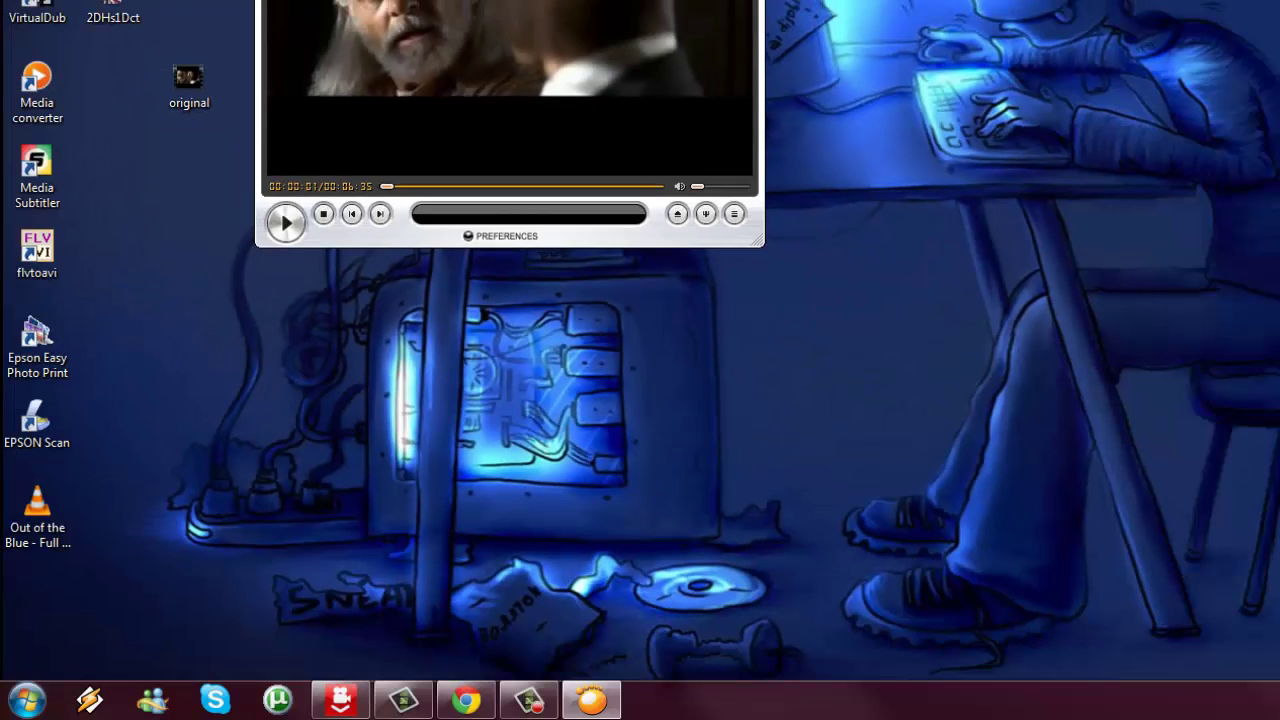
key("alt+F4")
Examine the general file properties of original.avi on the desktop, and close the properties.
left_click(190, 85)
right_click(212, 84)
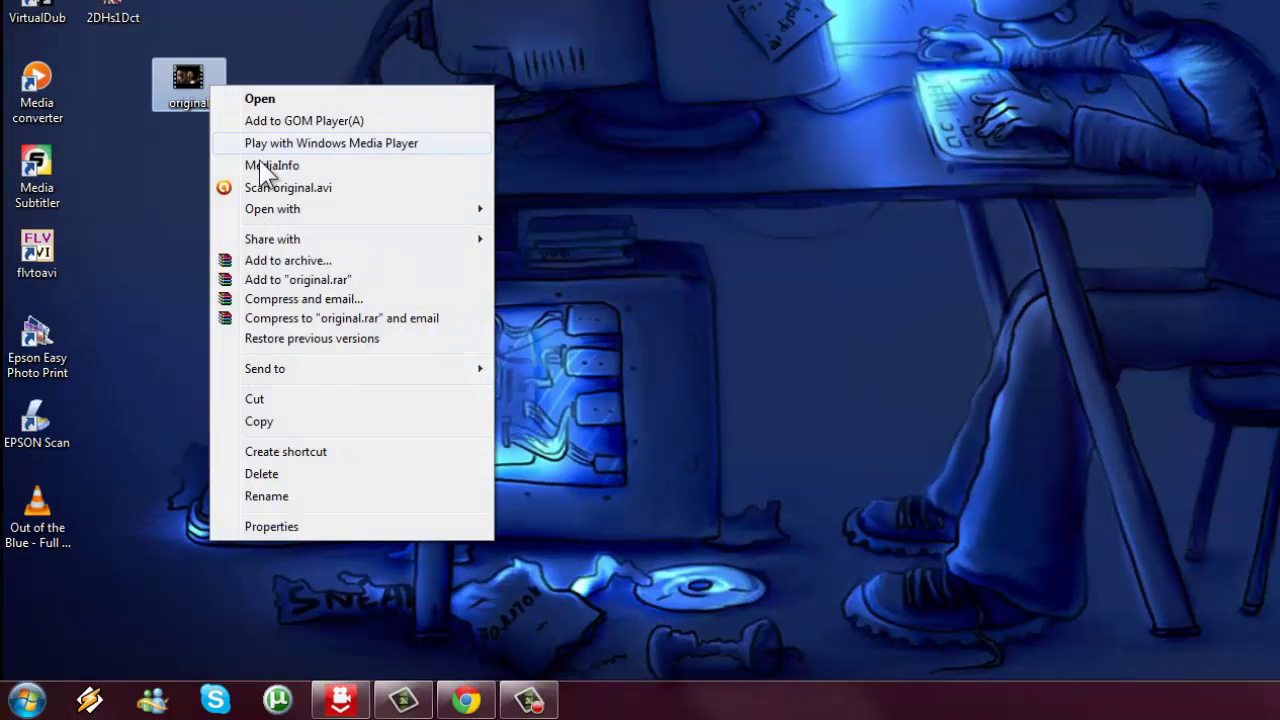
left_click(318, 527)
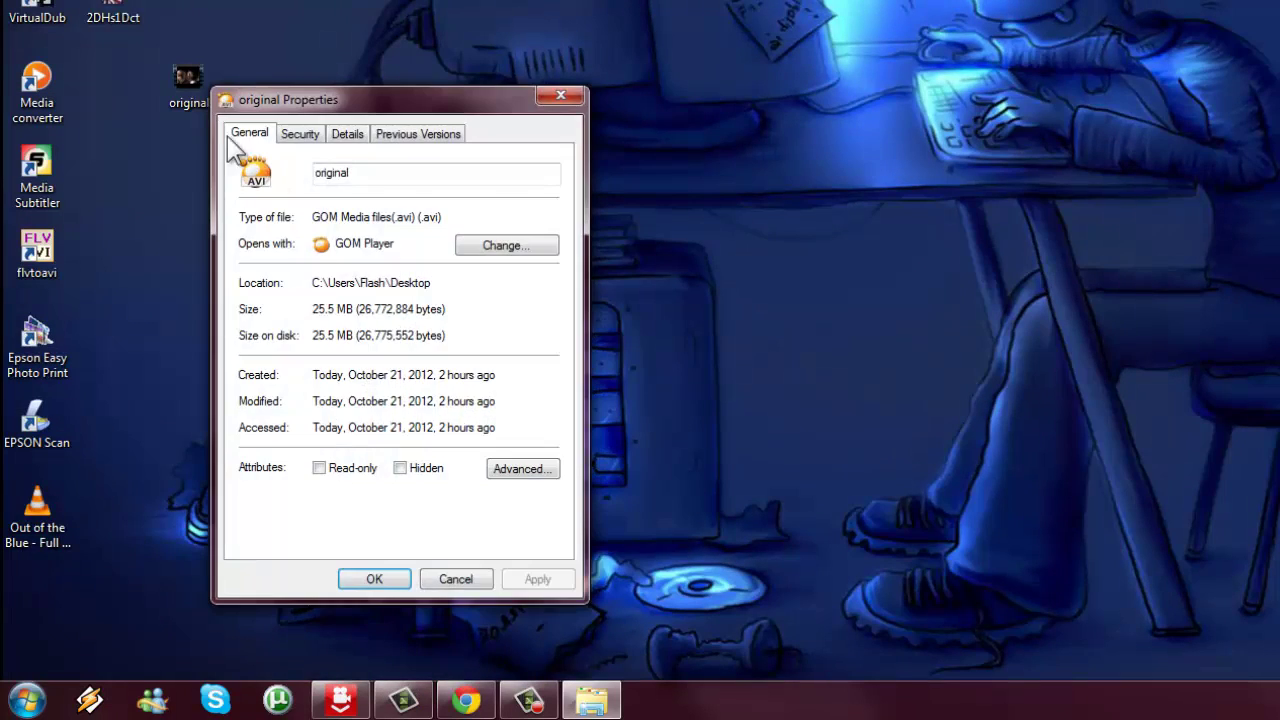
left_click_drag(386, 109, 421, 0)
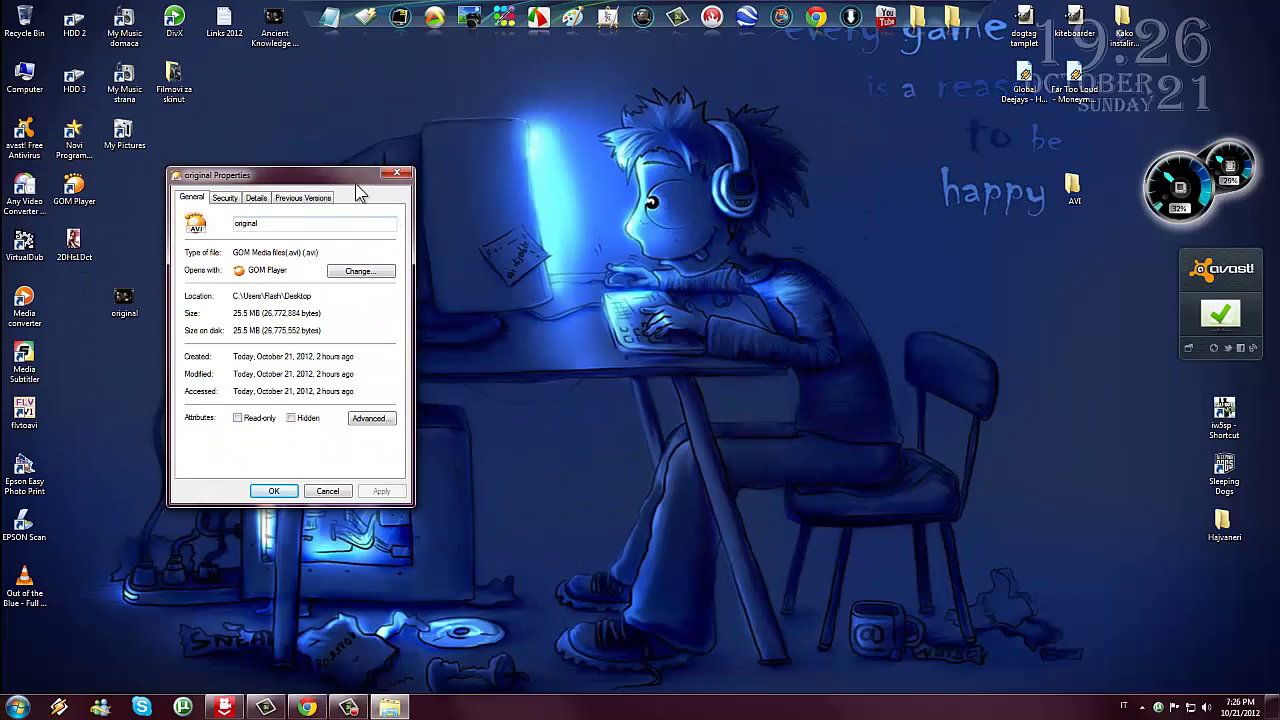
left_click(396, 176)
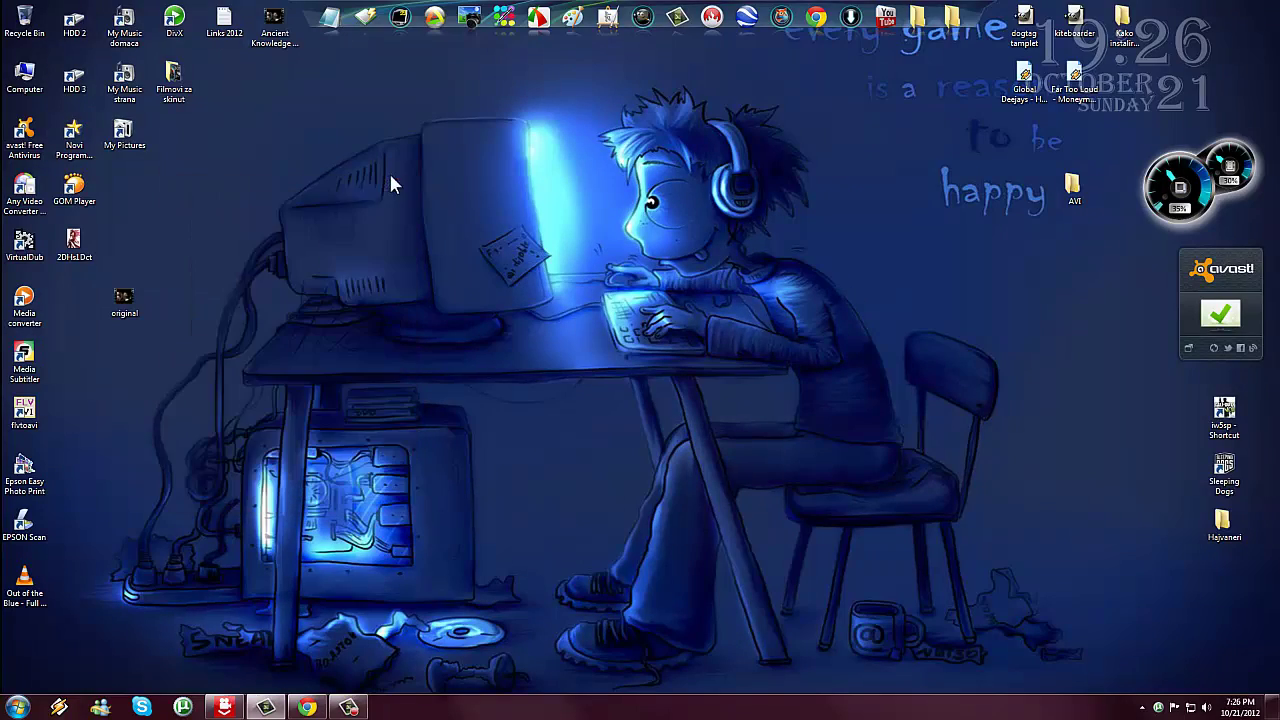
View the YouTube video page "Kako stavit prevod u Dvix film" in Chrome, and minimize the browser.
left_click(232, 321)
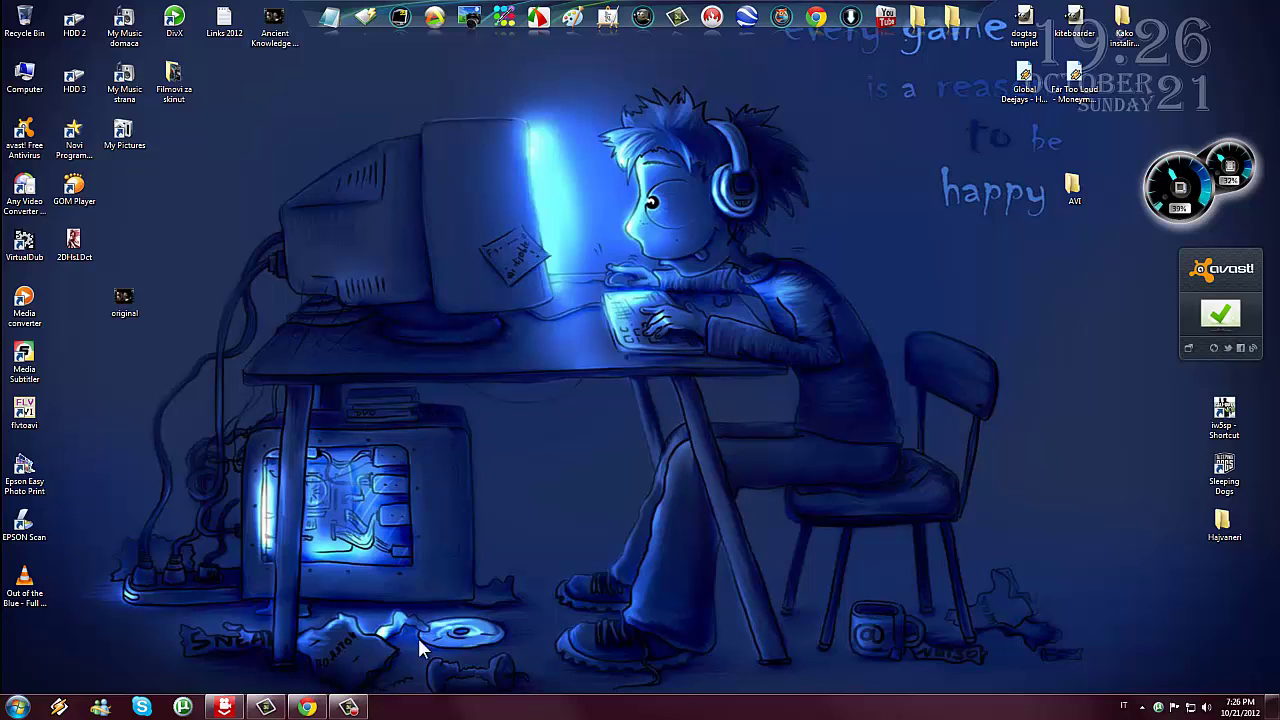
left_click(308, 705)
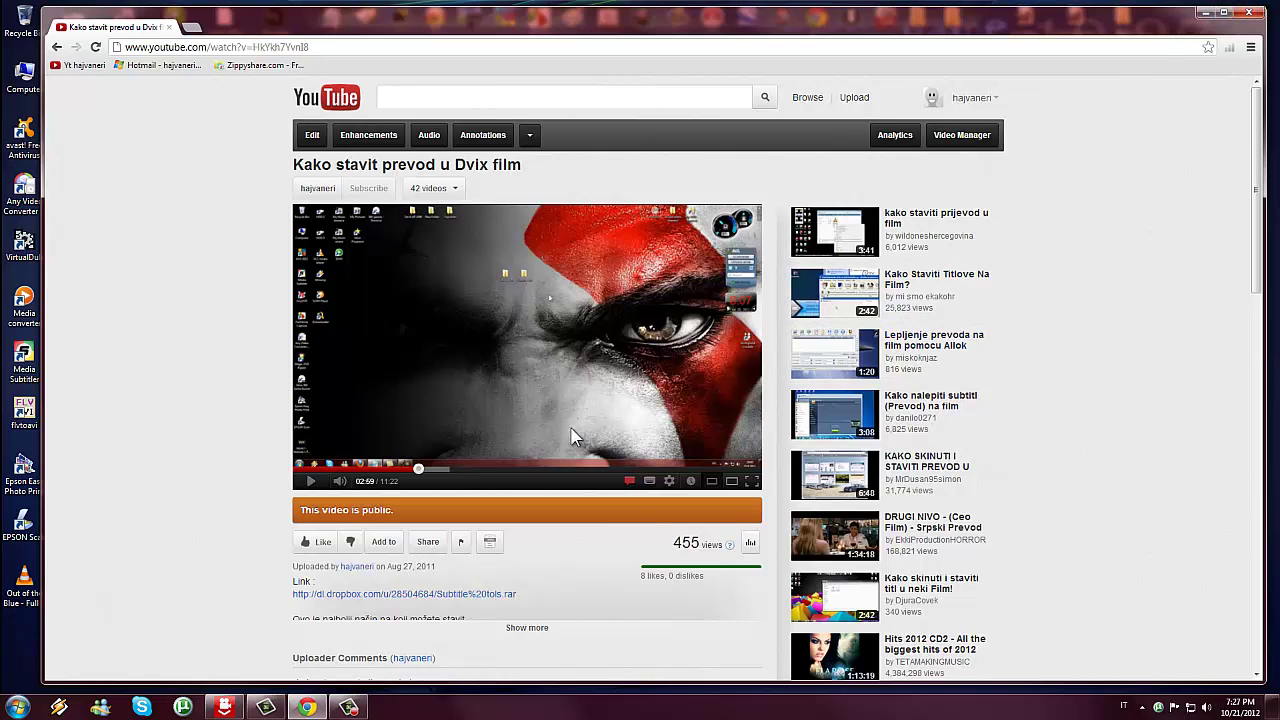
left_click(1210, 13)
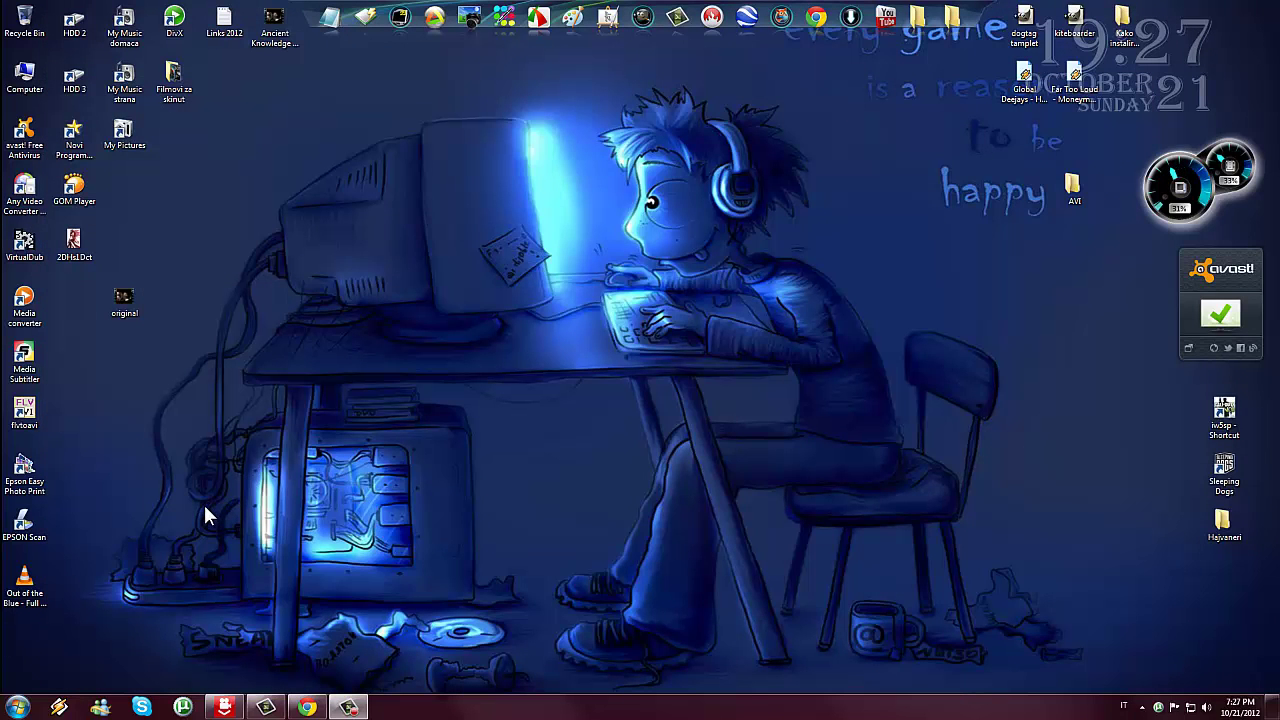
double_click(76, 136)
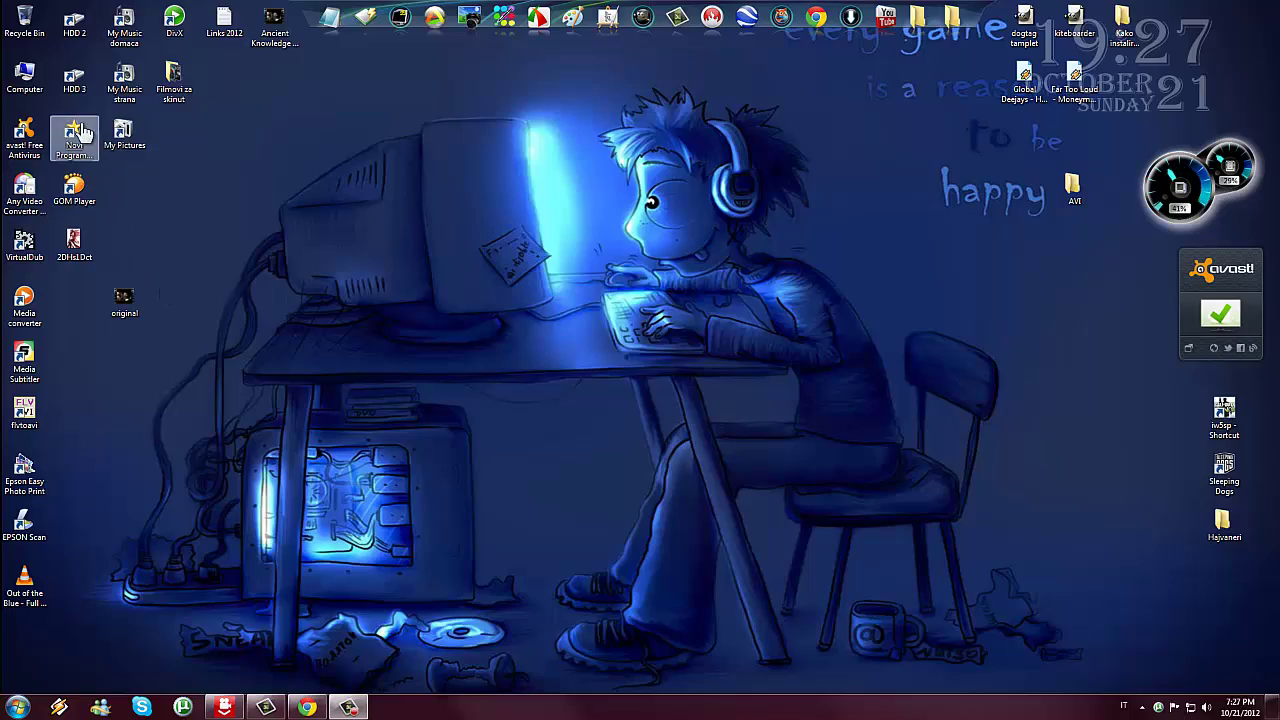
scroll(563, 389, "down", 20)
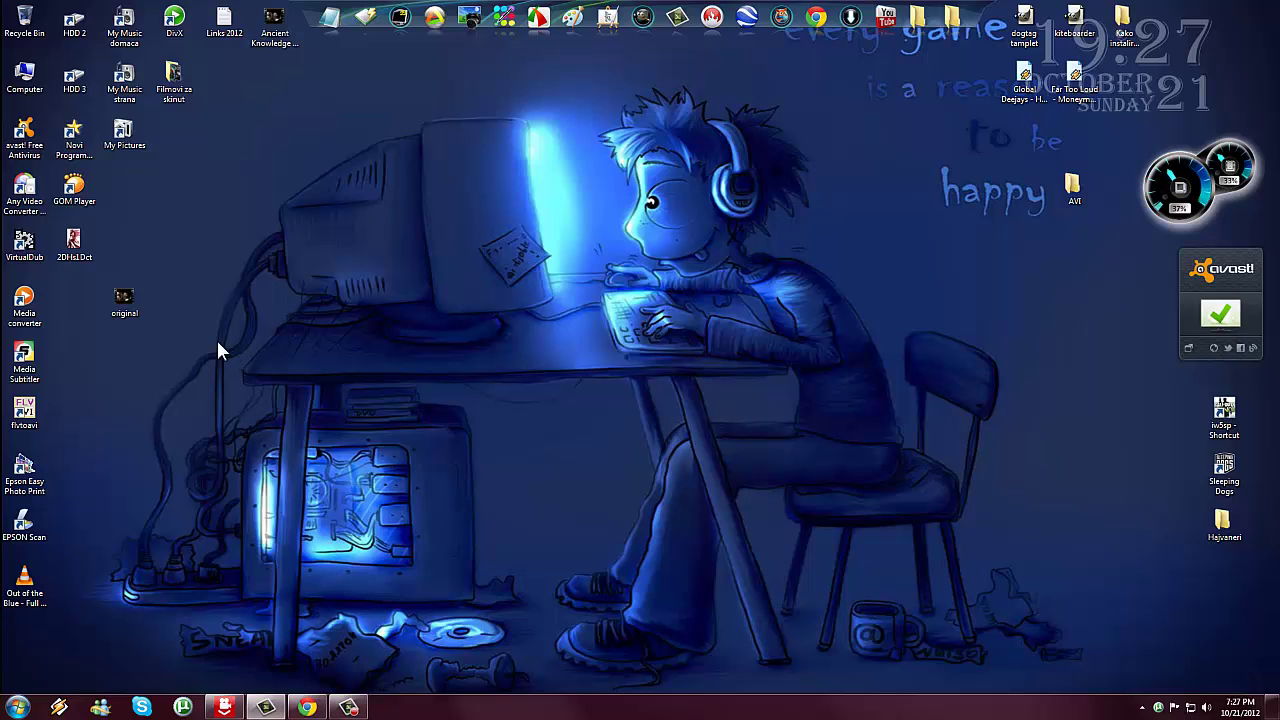
Launch VirtualDub and load original.avi from the desktop into it, dismissing the audio warning.
double_click(27, 246)
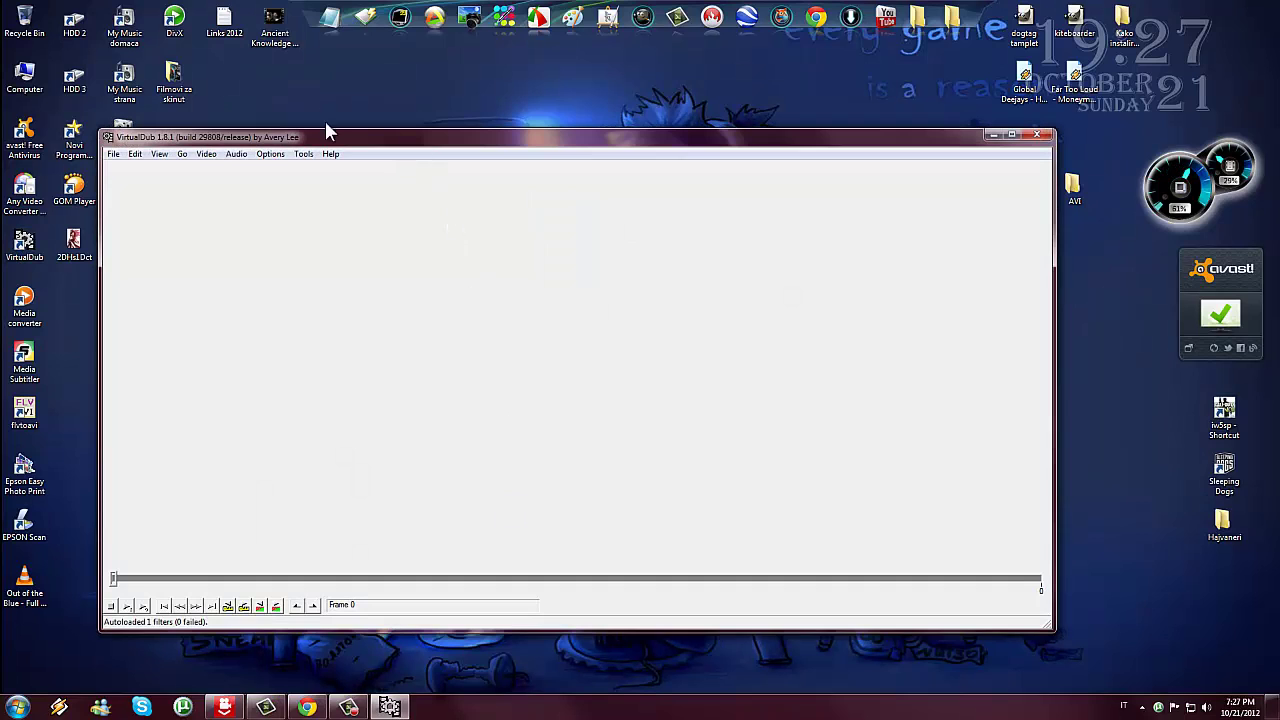
left_click_drag(330, 138, 807, 89)
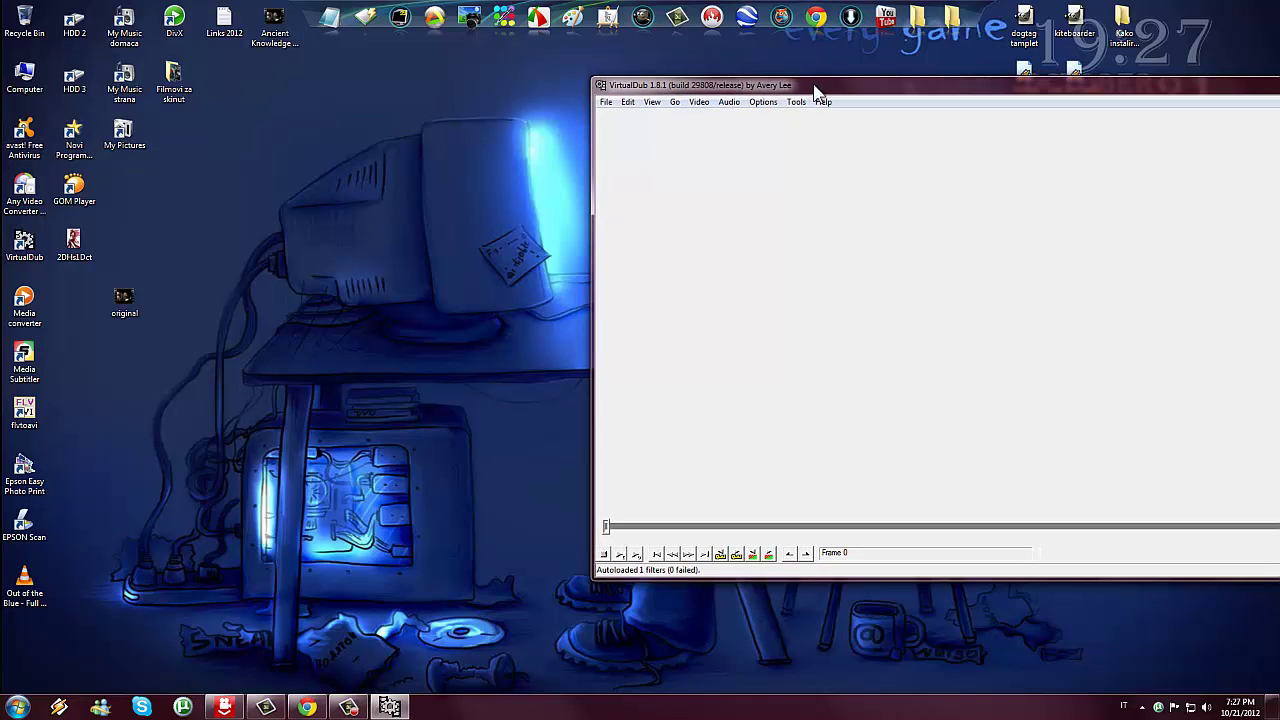
left_click_drag(133, 307, 740, 275)
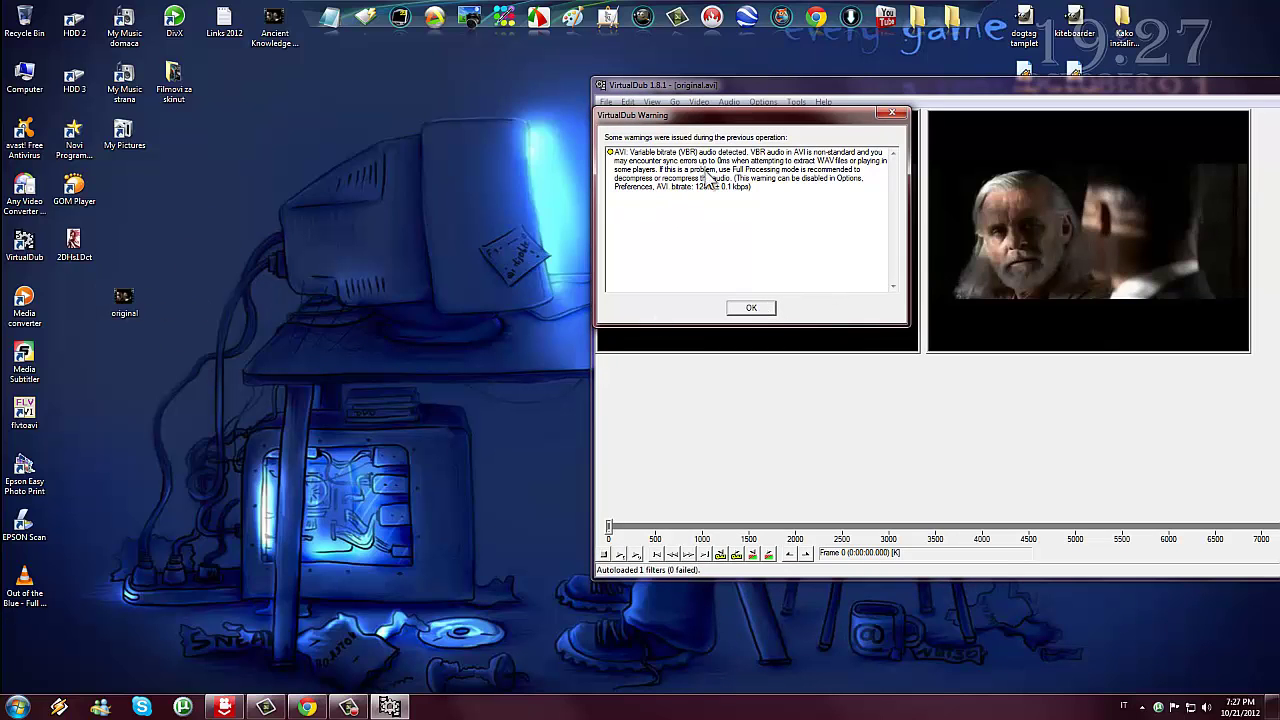
left_click(760, 308)
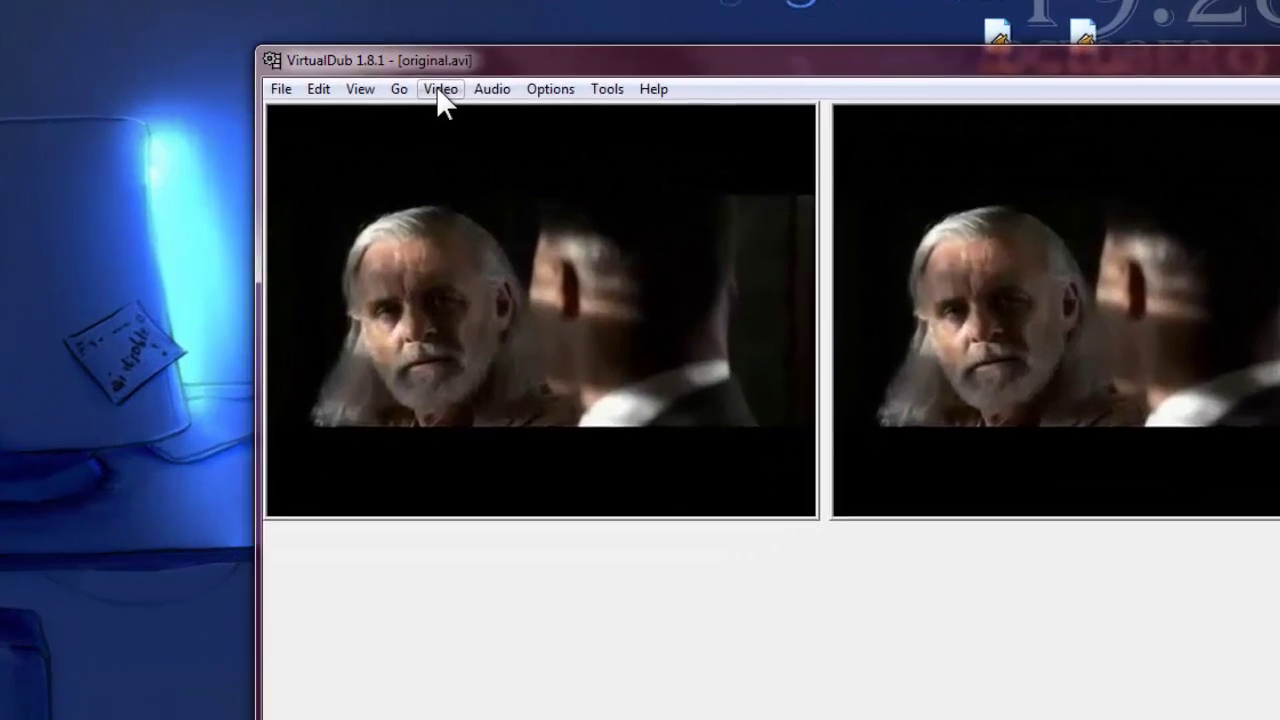
Add the null transform filter to the video and open its input cropping settings.
left_click(440, 90)
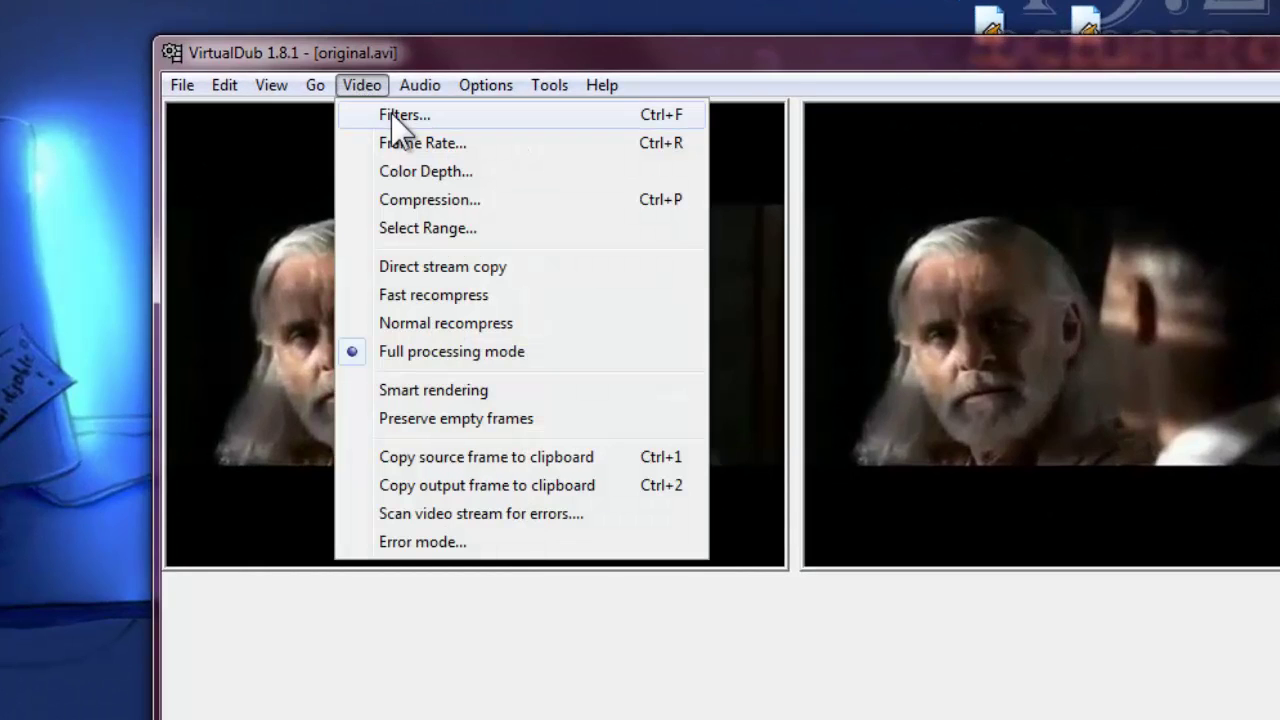
left_click(404, 115)
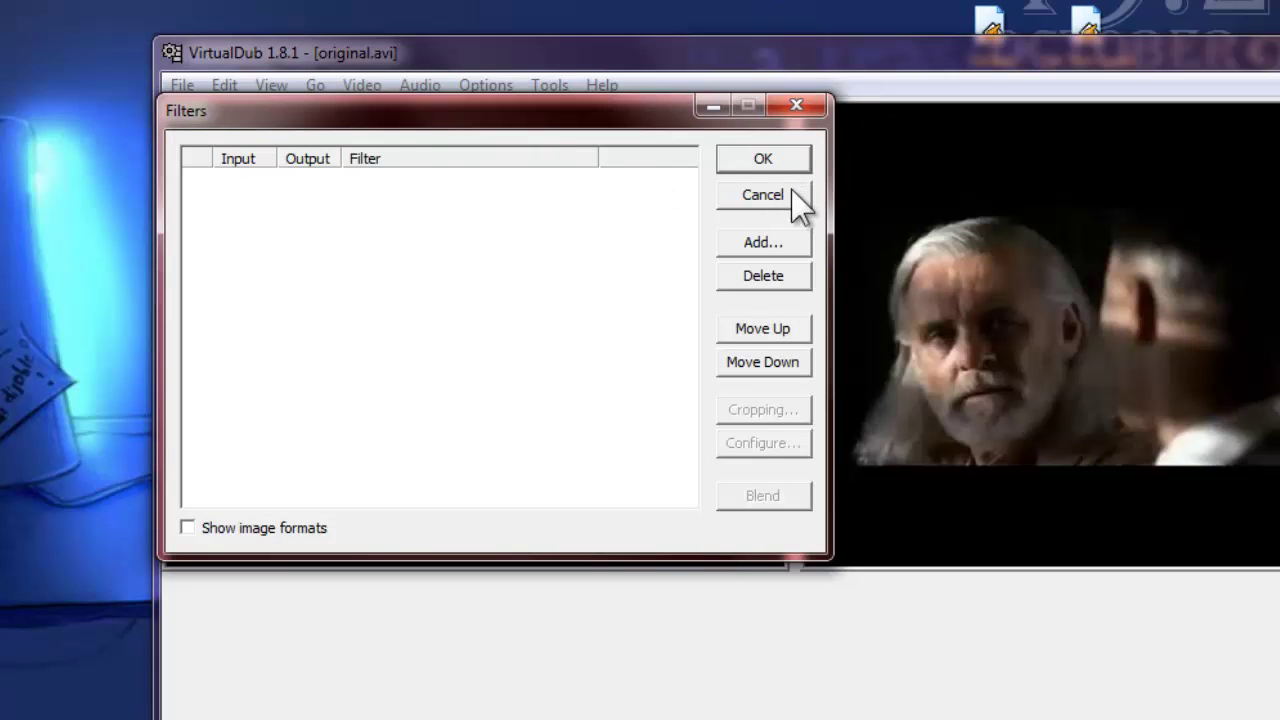
left_click(767, 242)
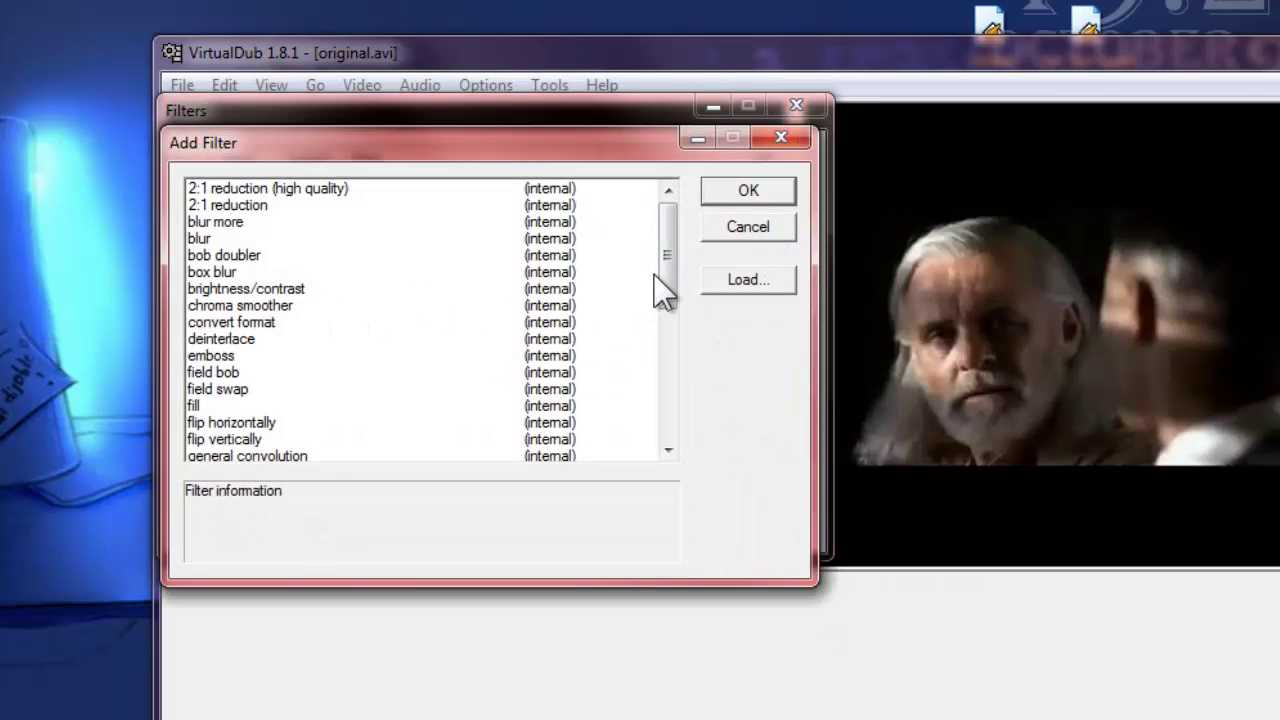
left_click_drag(674, 251, 673, 350)
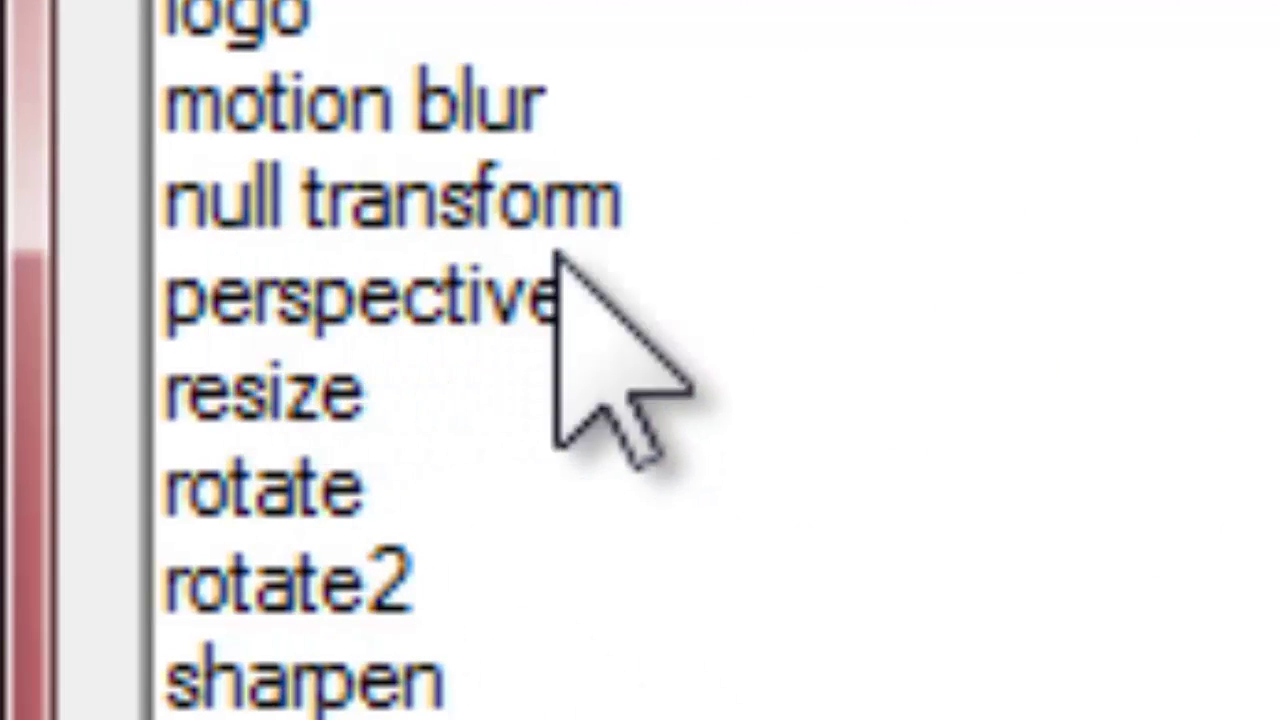
left_click(345, 213)
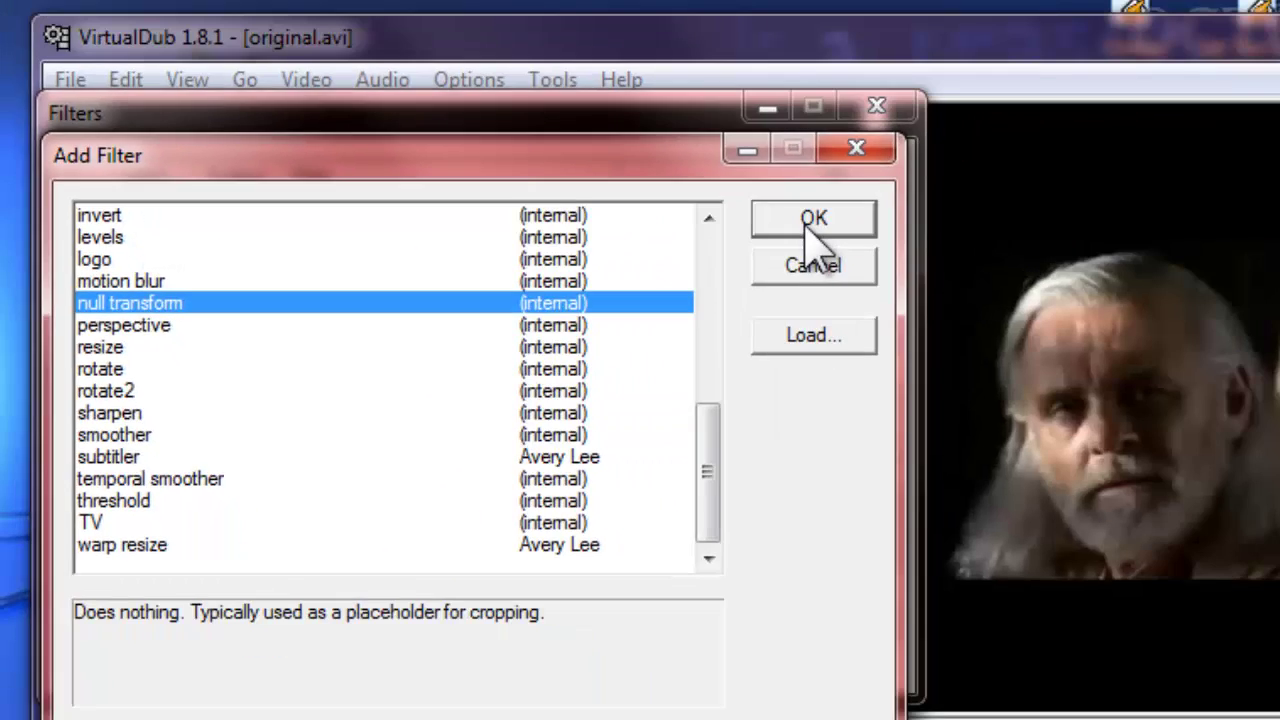
left_click(814, 222)
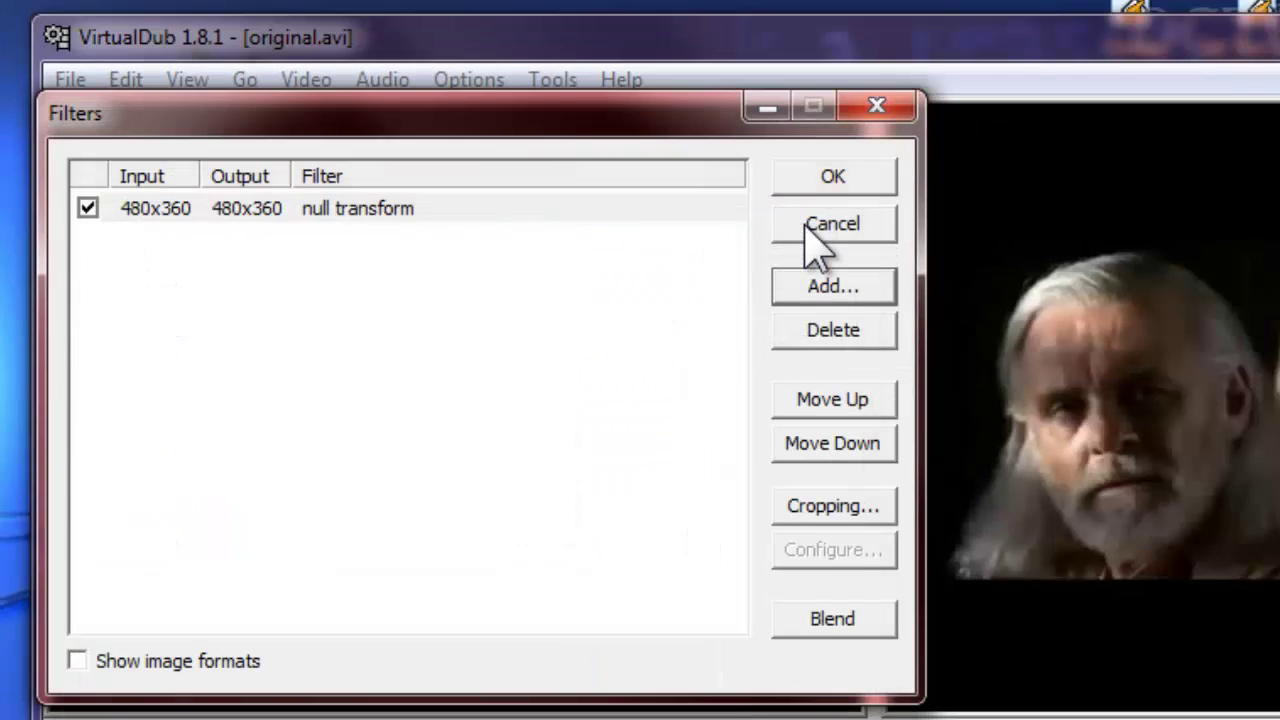
left_click(839, 514)
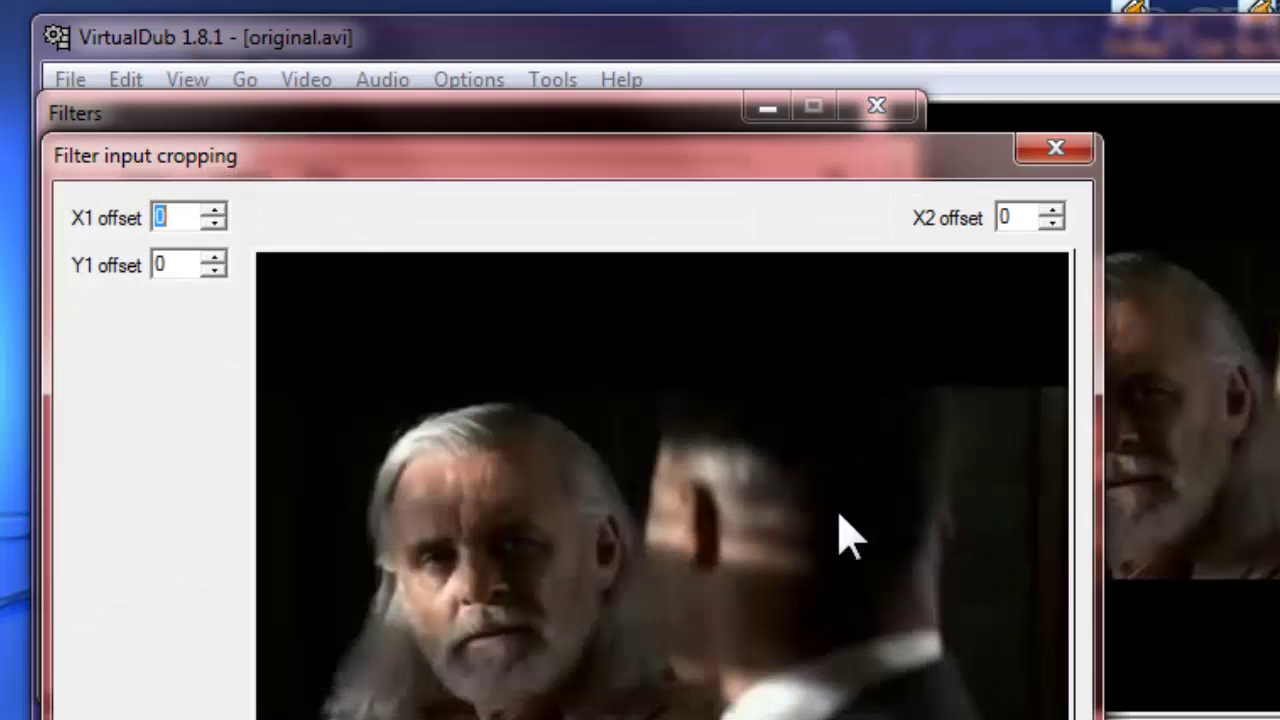
left_click_drag(389, 177, 0, 166)
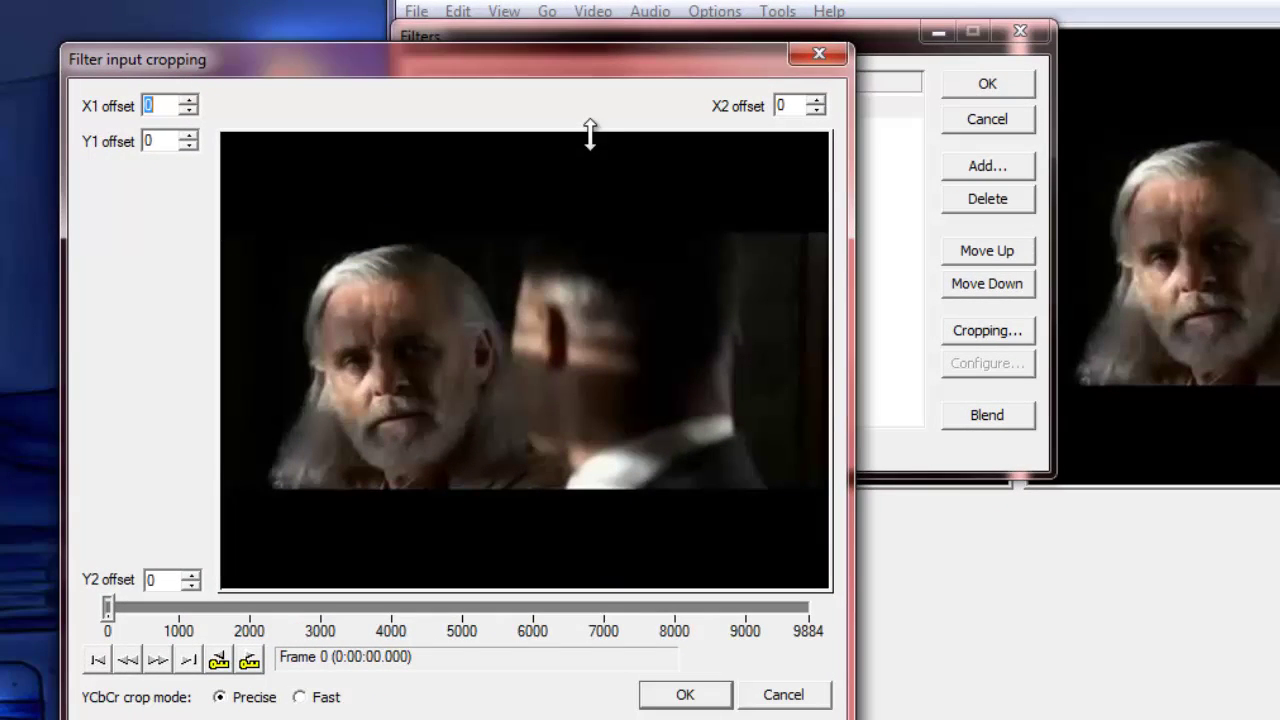
mouse_move(590, 135)
left_mouse_down()
mouse_move(593, 229)
mouse_move(604, 138)
left_mouse_up()
left_click_drag(221, 342, 221, 380)
mouse_move(823, 306)
left_mouse_down()
mouse_move(580, 340)
mouse_move(808, 309)
left_mouse_up()
left_click(818, 110)
left_click_drag(808, 195, 848, 200)
At frame 300, crop the black bars with Y1 and Y2 offsets of 43 each, and apply the filter.
left_click(250, 662)
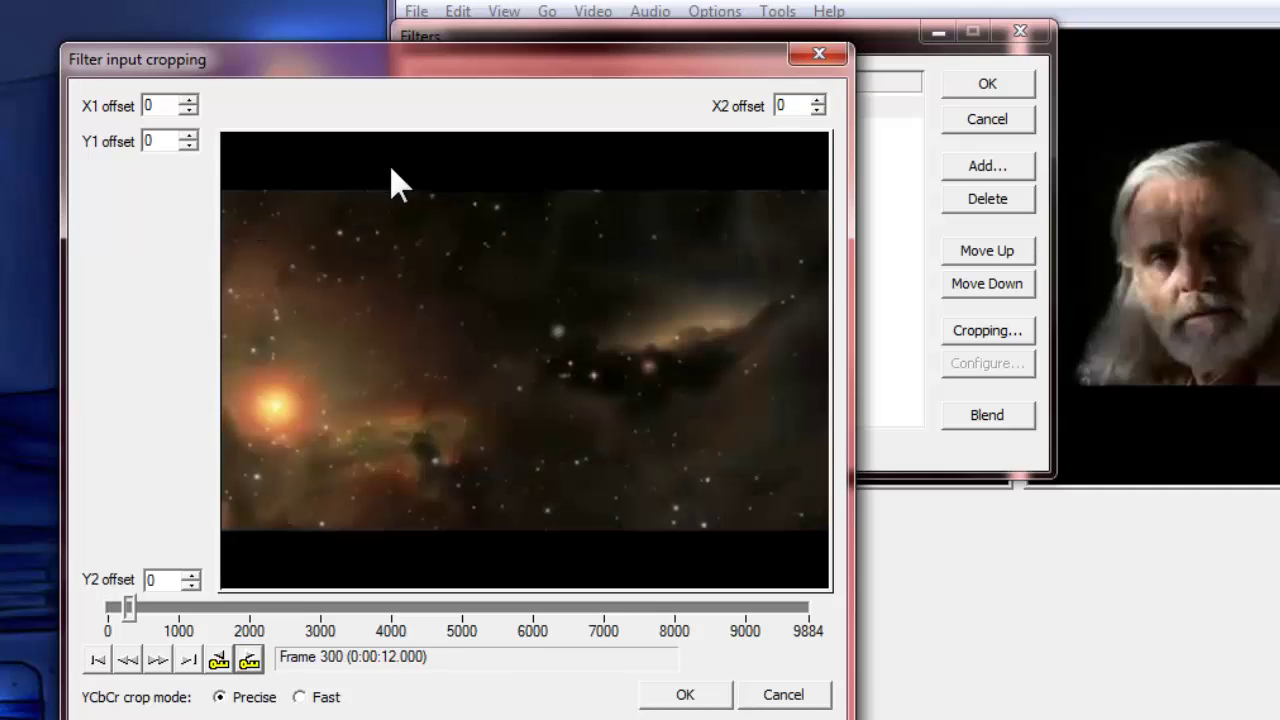
left_click_drag(432, 137, 427, 186)
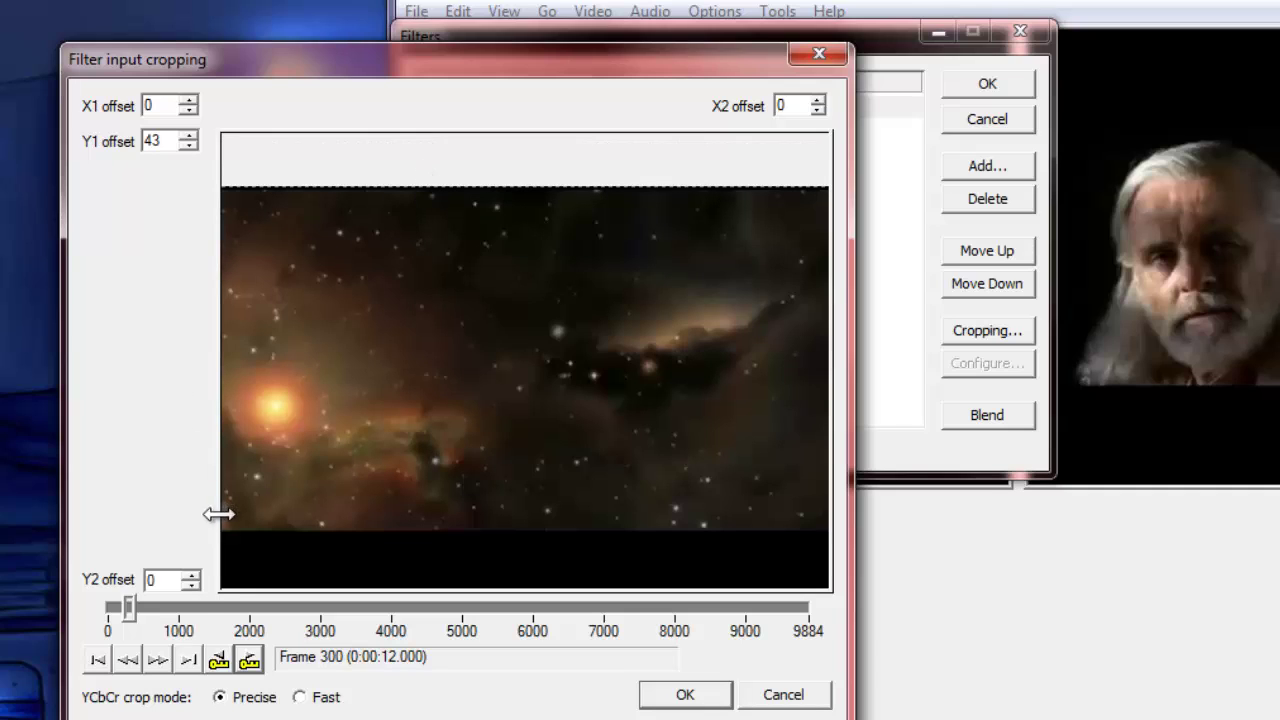
double_click(150, 581)
type("43")
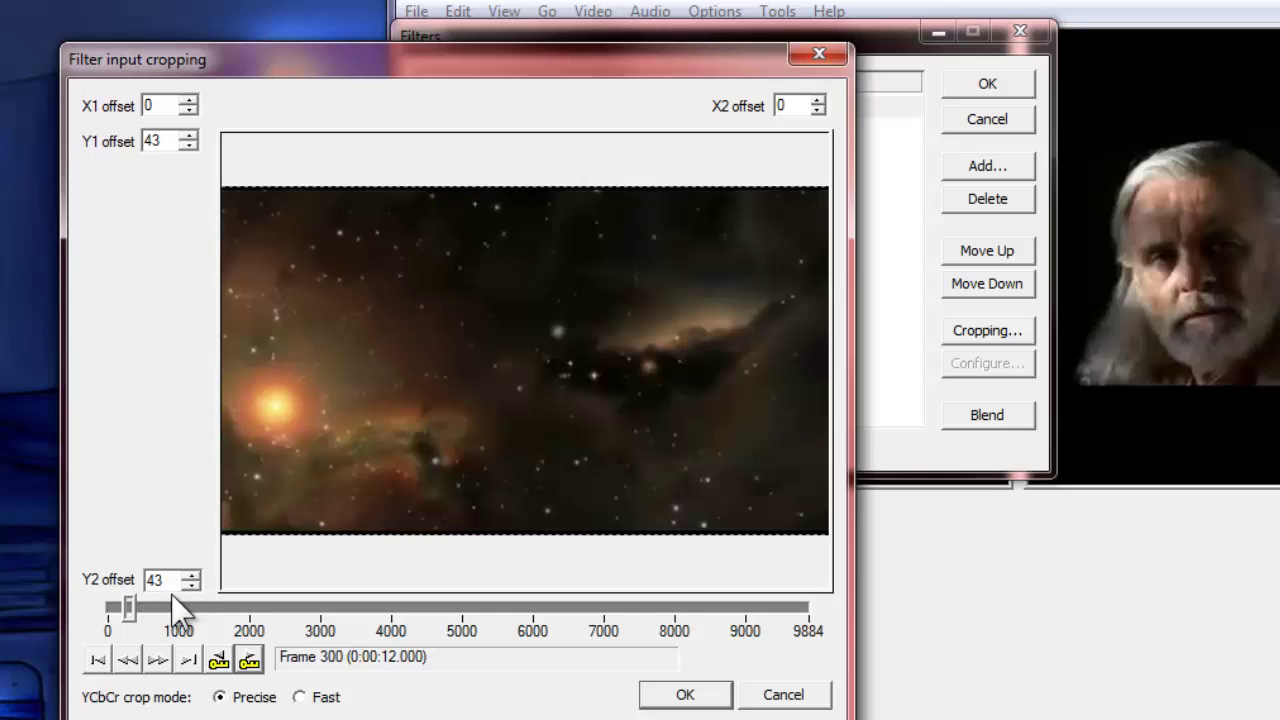
left_click(689, 697)
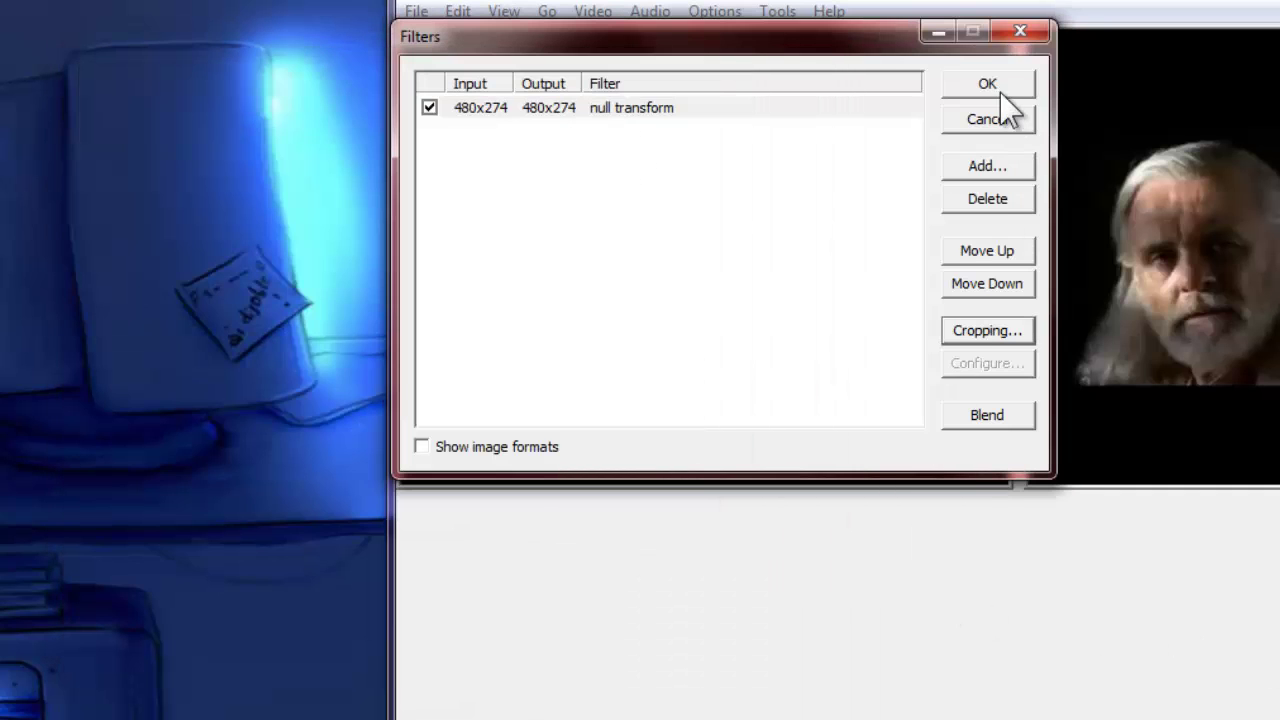
left_click(1022, 128)
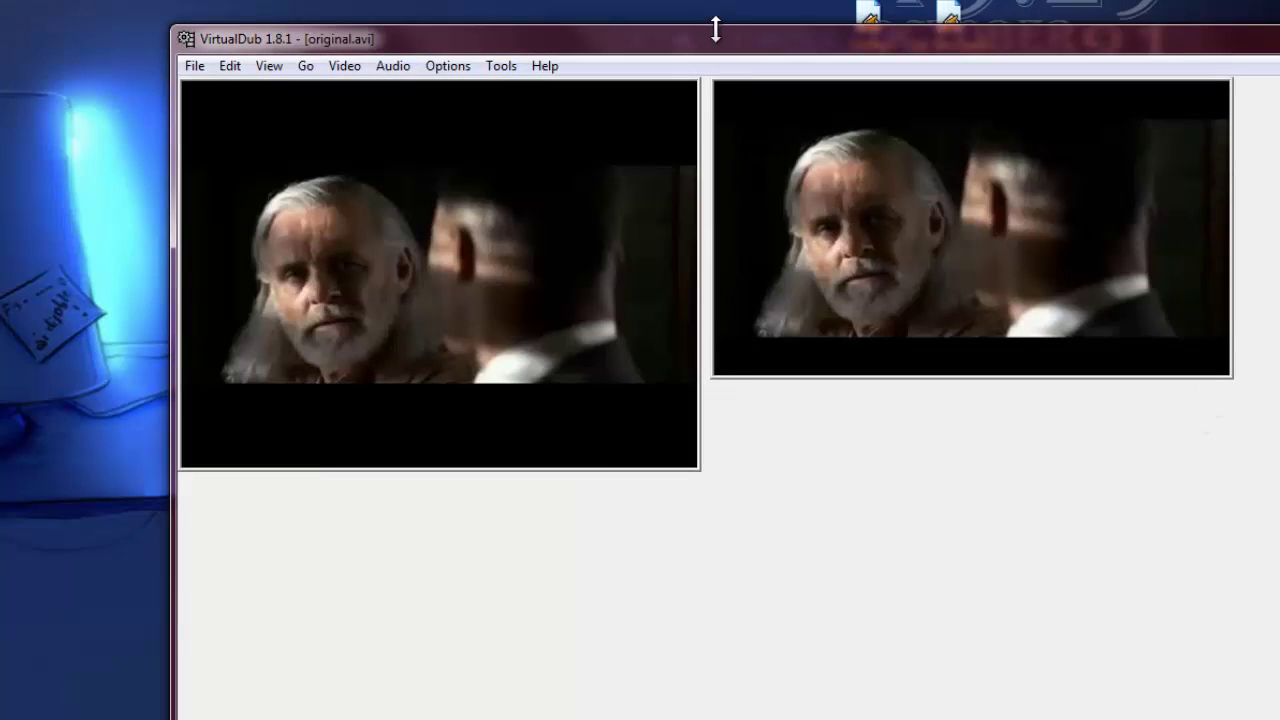
Select the DivX 6.6.1 Codec (4 Logical CPUs) as the video compression.
left_click_drag(731, 43, 719, 42)
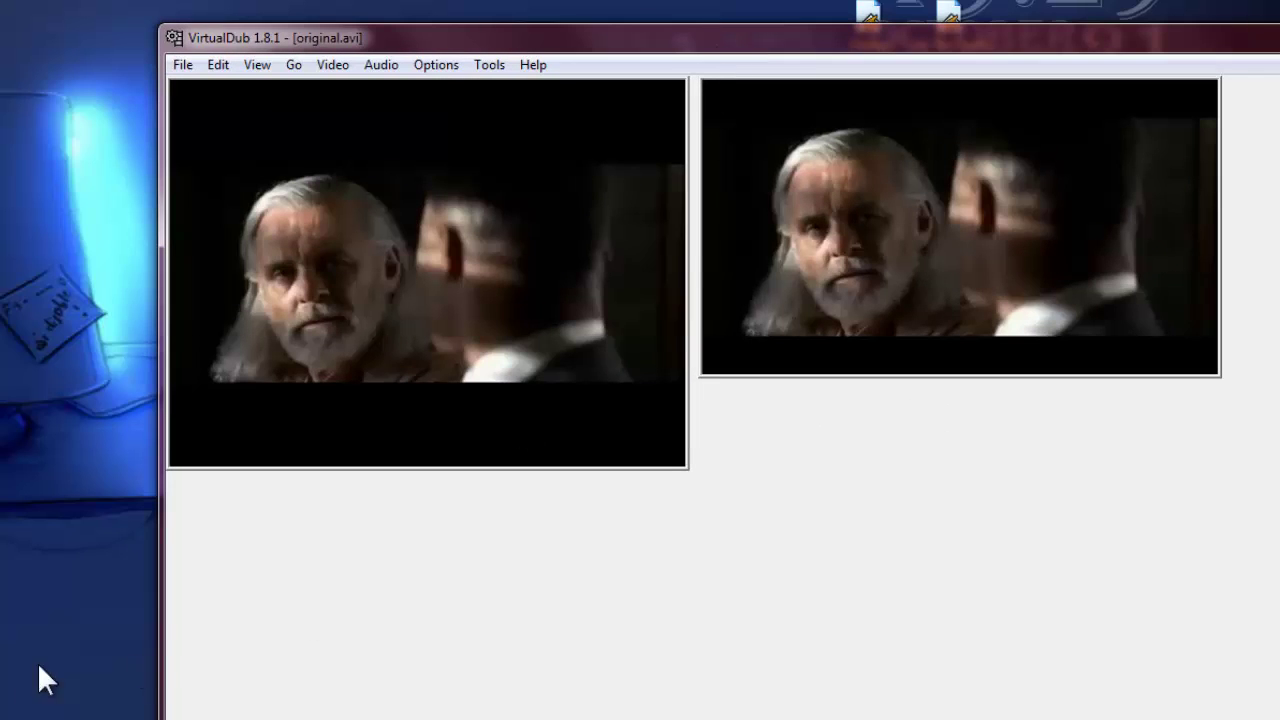
left_click(335, 68)
left_click(445, 162)
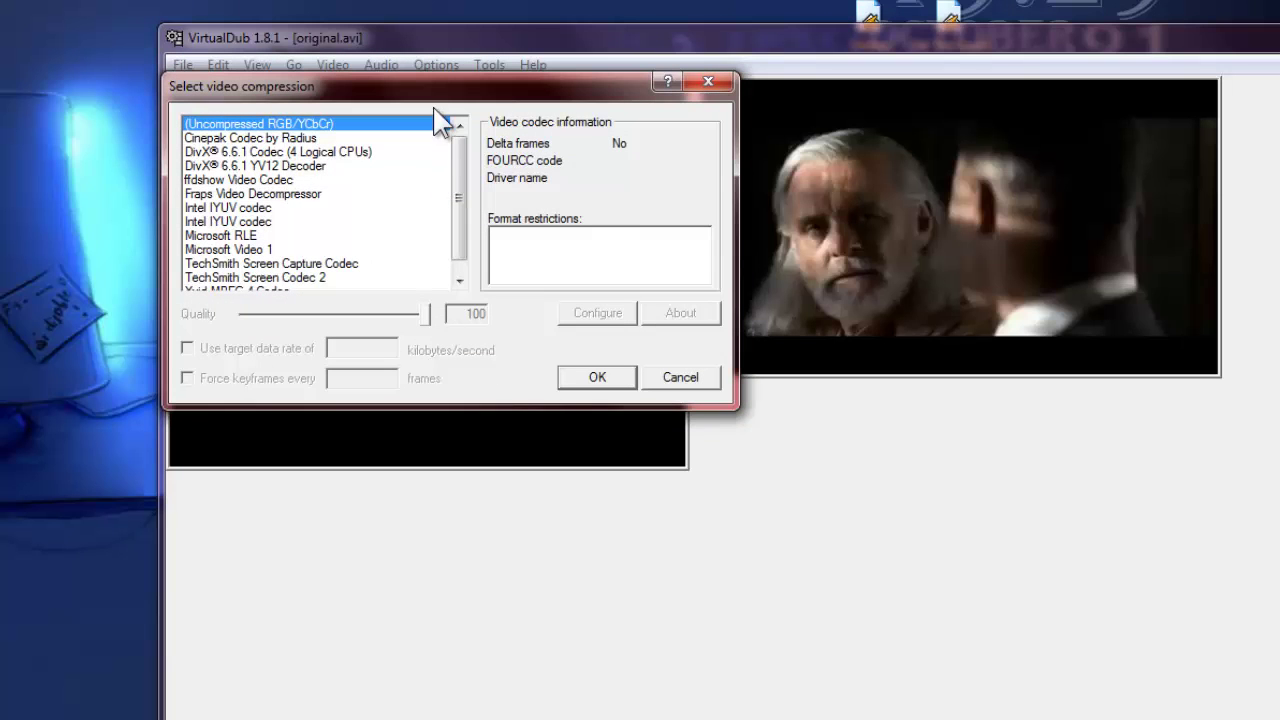
left_click_drag(462, 88, 457, 78)
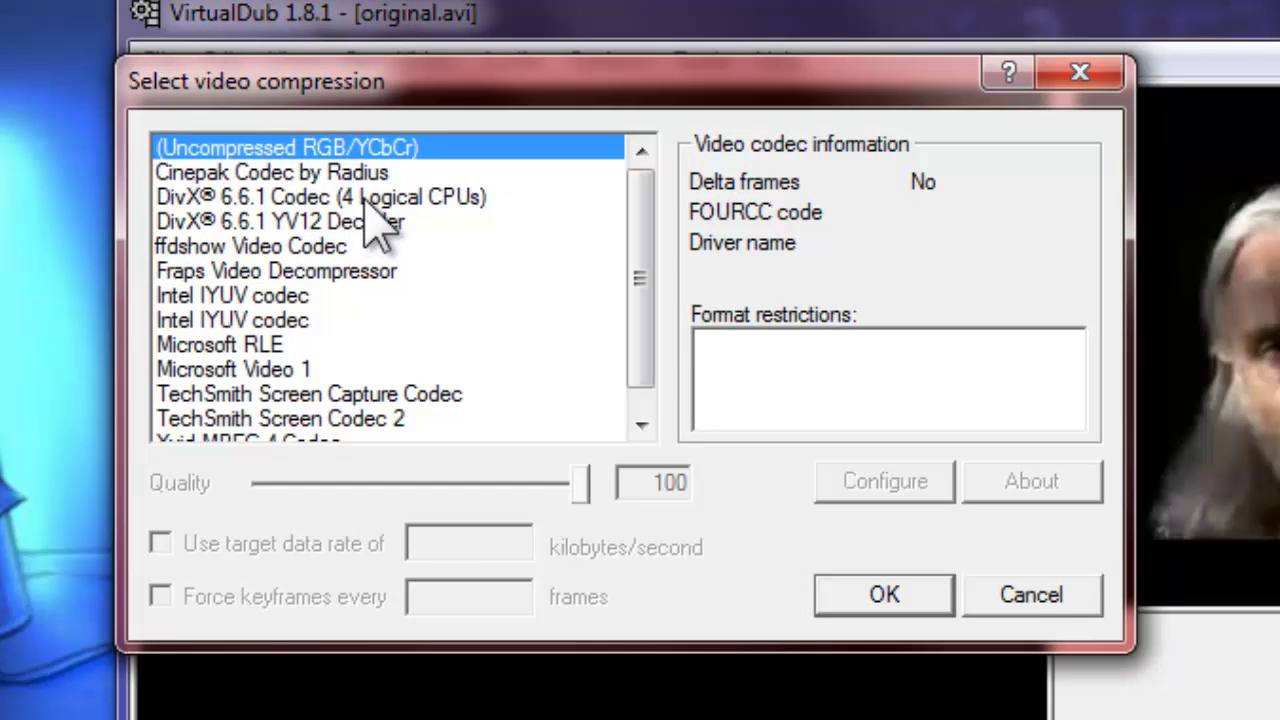
left_click(300, 142)
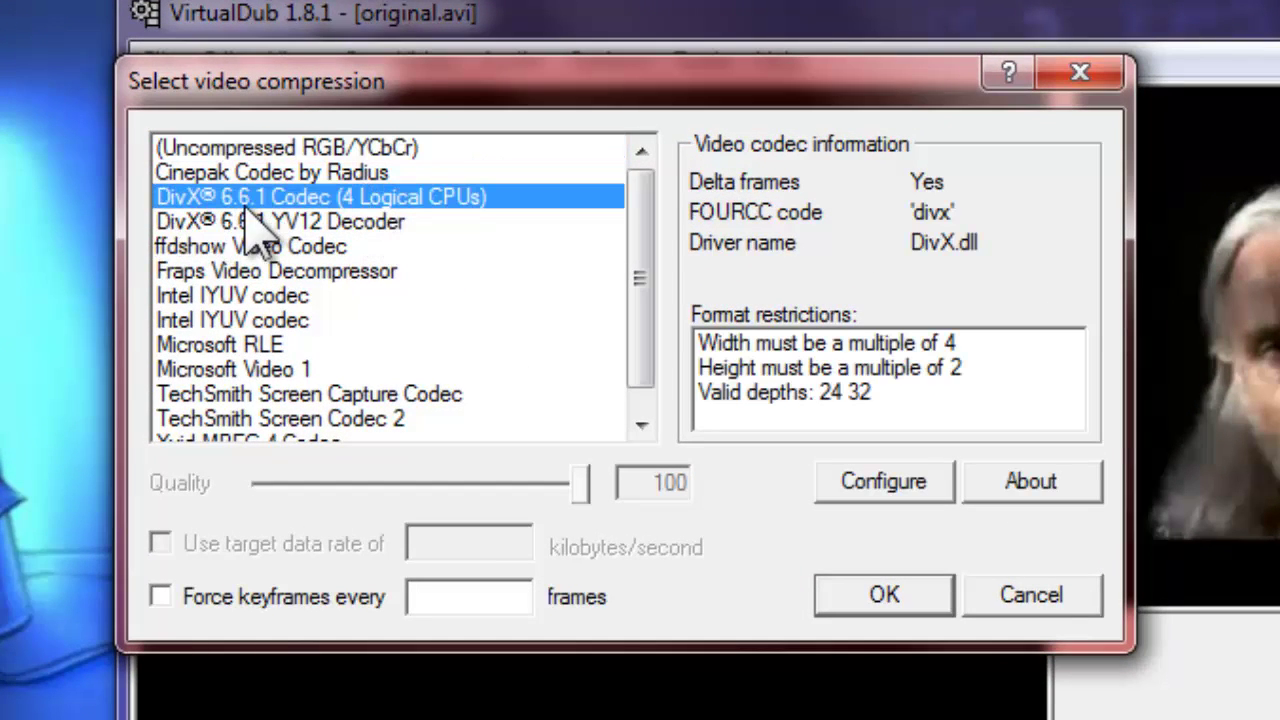